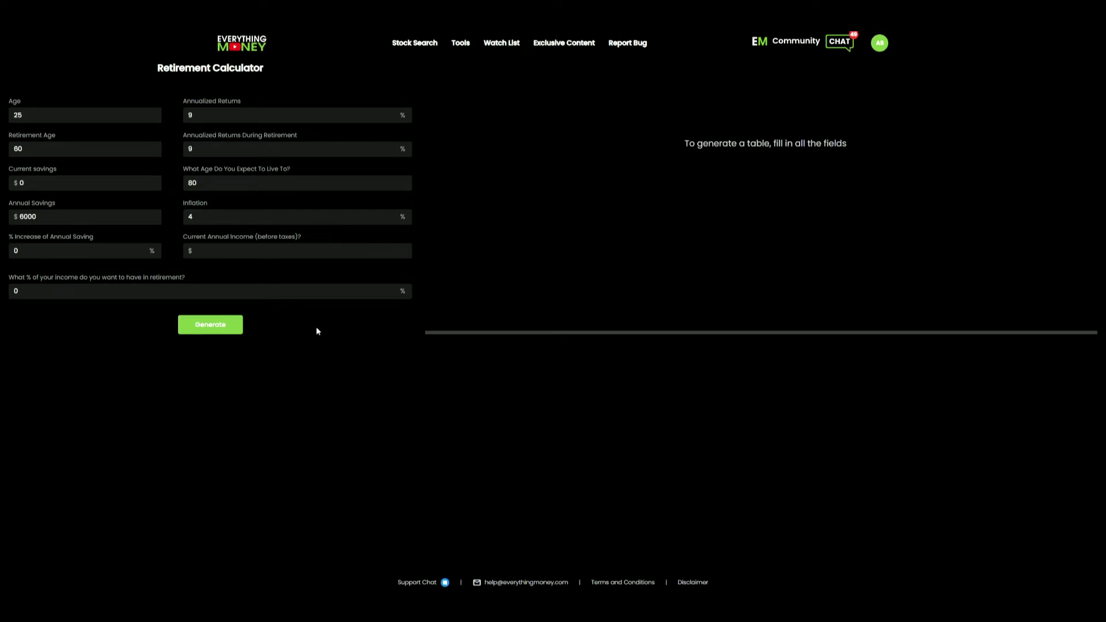
Enter $25,000 as current annual income and generate the year-by-year projection table.
{"action": "left_click", "coordinate": [270, 251]}
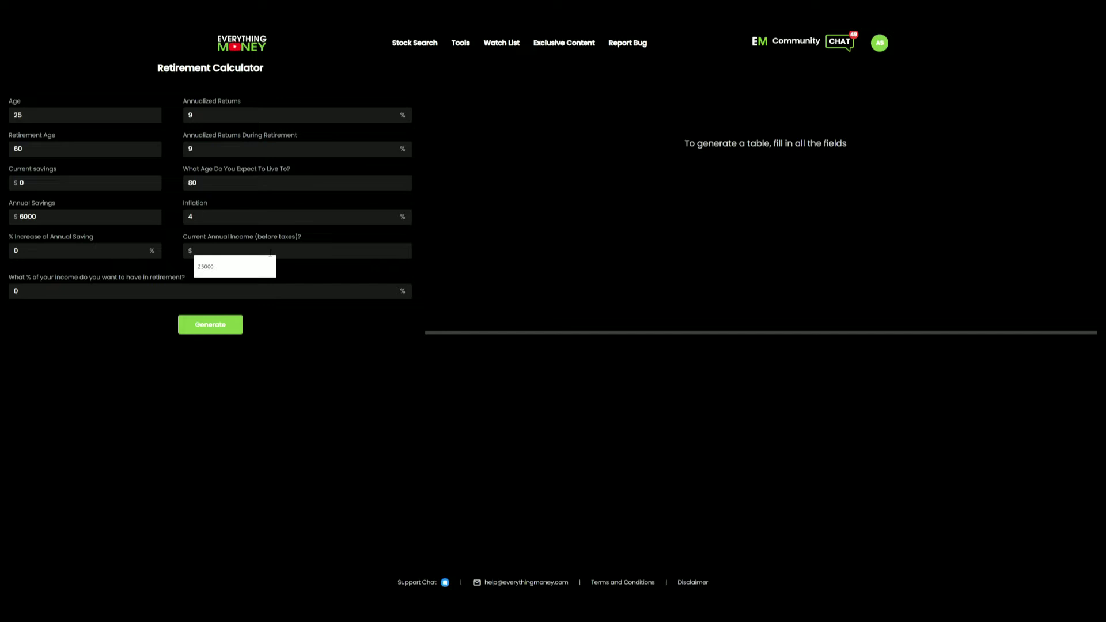
{"action": "type", "text": "25000"}
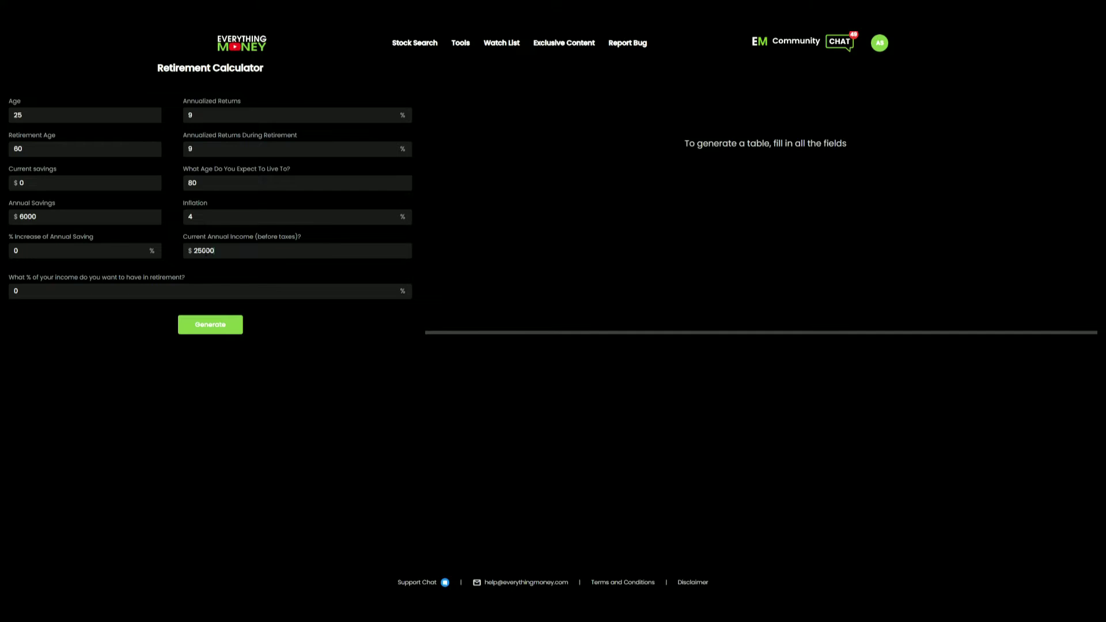
{"action": "left_click", "coordinate": [222, 327]}
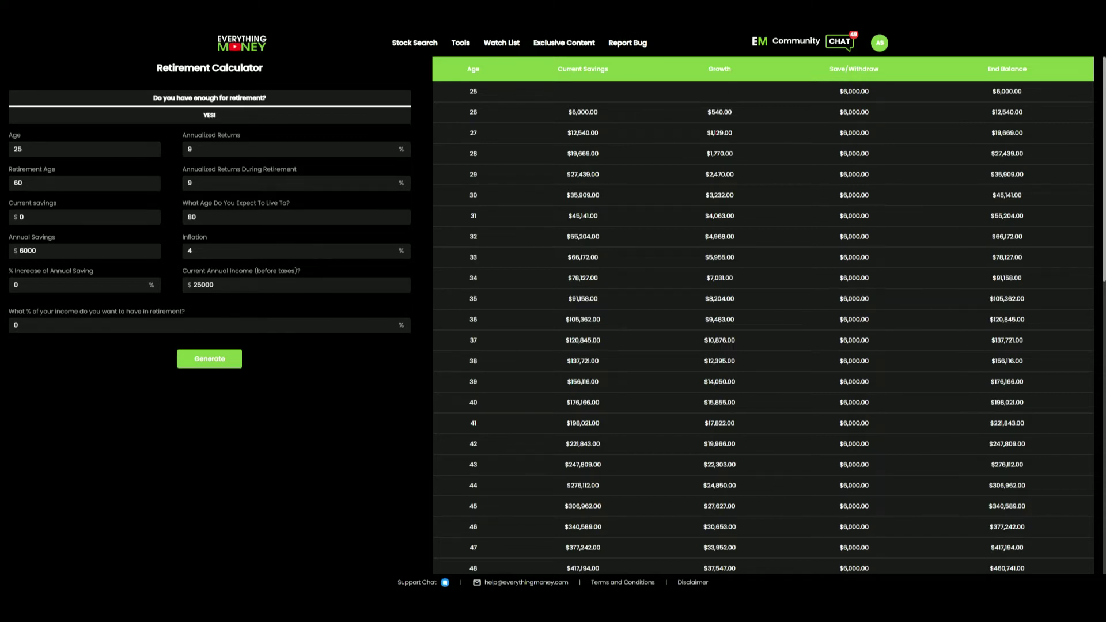
Scroll the projection table down to the age 80 row showing $7,940,073.00.
{"action": "scroll", "coordinate": [832, 259], "scroll_direction": "down", "scroll_amount": 10}
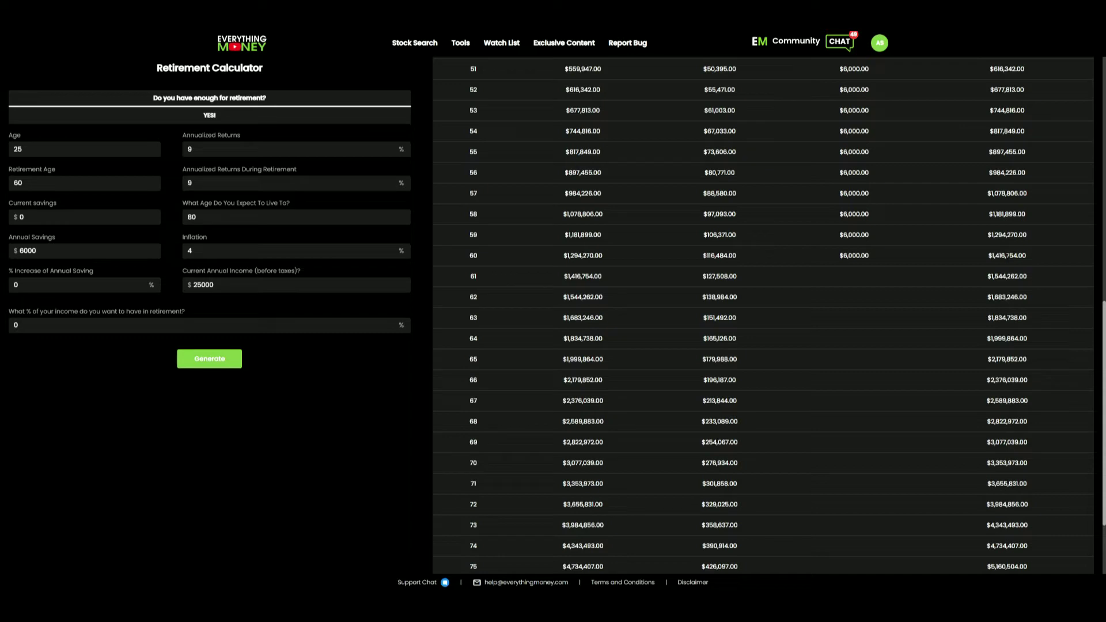
{"action": "scroll", "coordinate": [1037, 400], "scroll_direction": "down", "scroll_amount": 2}
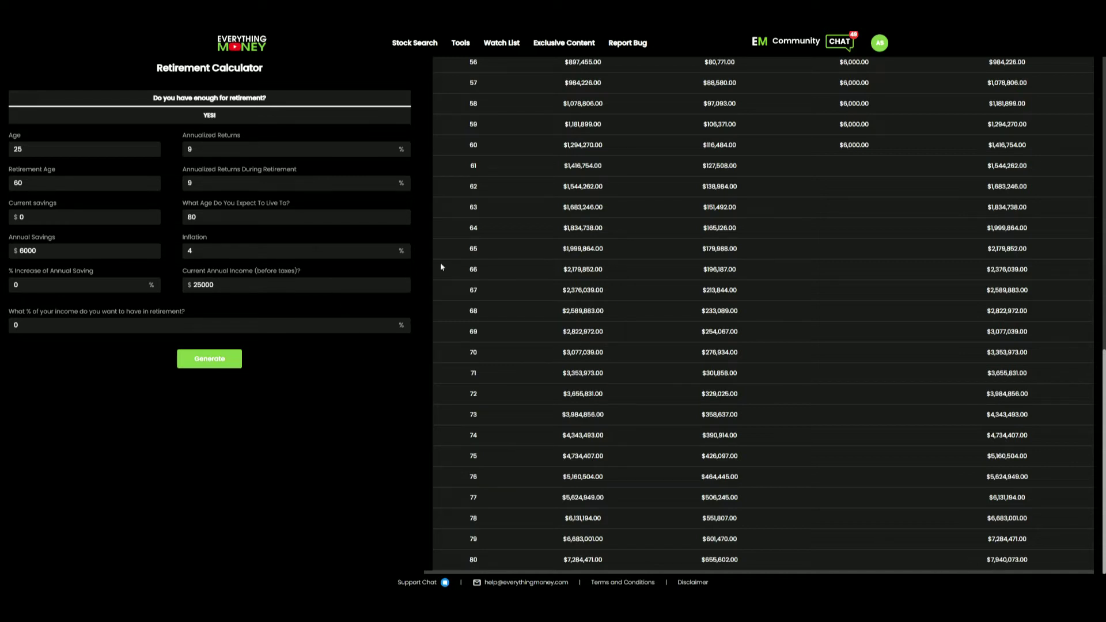
Change the annualized return from 9% to 6% and set the retirement return to 6% as well.
{"action": "left_click", "coordinate": [244, 154]}
{"action": "key", "text": "BackSpace"}
{"action": "type", "text": "6"}
{"action": "key", "text": "Tab"}
Regenerate the table at 6% returns and review it down to $2,292,228.00 at age 80.
{"action": "left_click", "coordinate": [210, 361]}
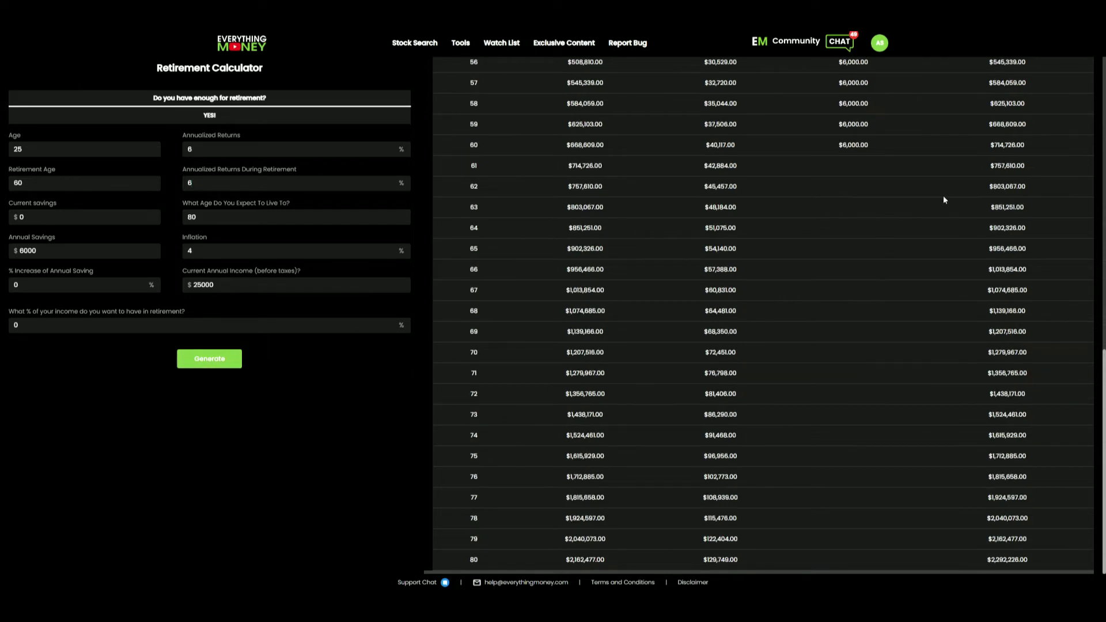
{"action": "scroll", "coordinate": [992, 200], "scroll_direction": "up", "scroll_amount": 1}
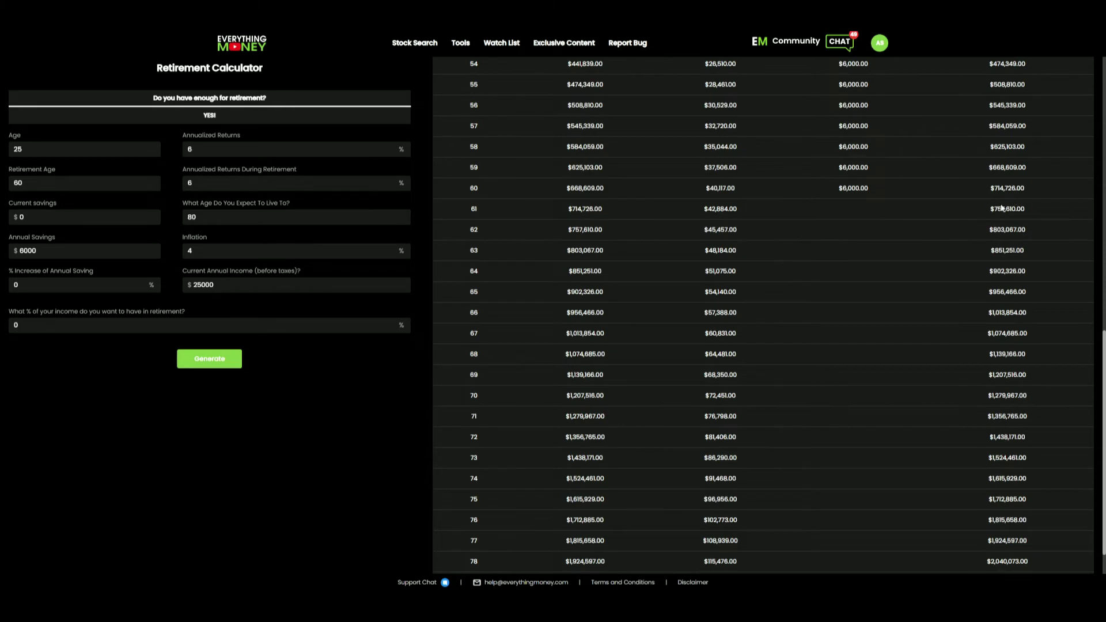
{"action": "scroll", "coordinate": [952, 252], "scroll_direction": "up", "scroll_amount": 1}
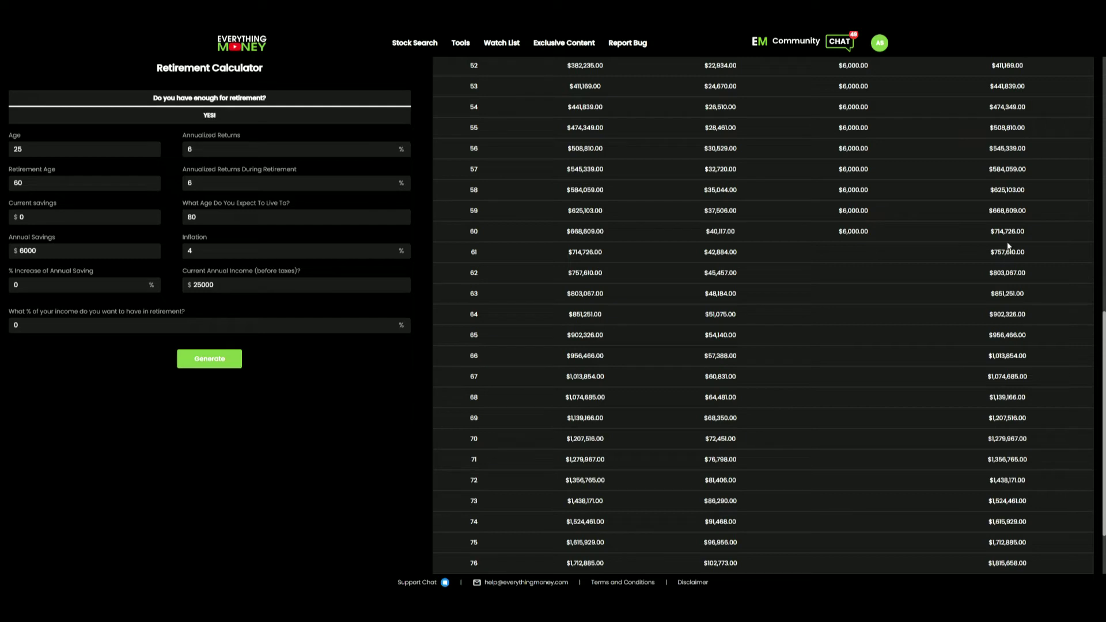
{"action": "scroll", "coordinate": [1008, 246], "scroll_direction": "down", "scroll_amount": 3}
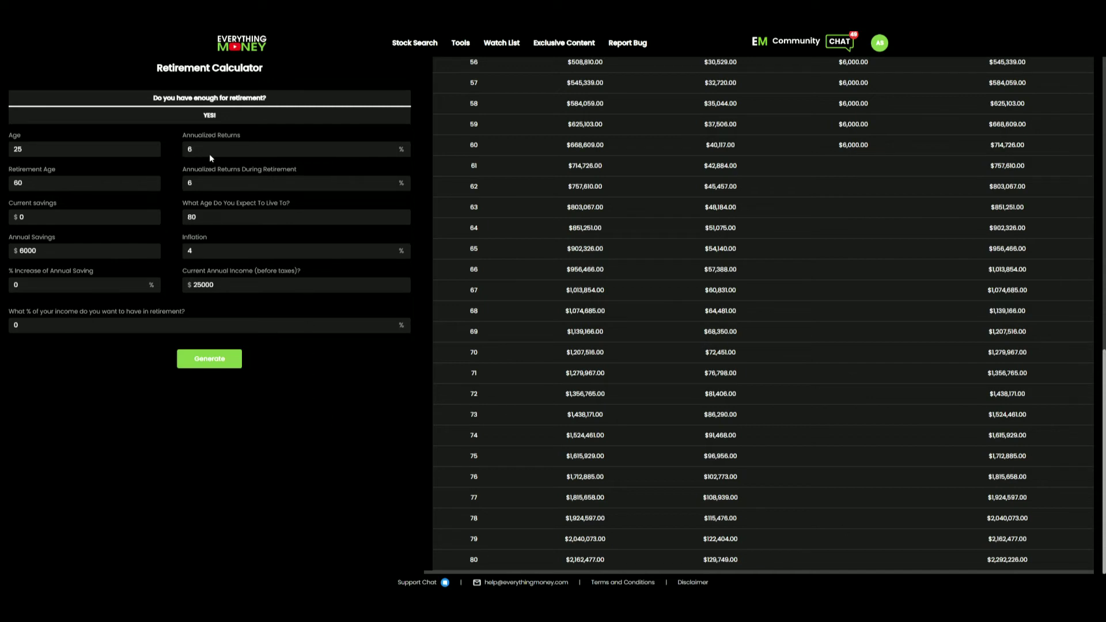
Raise both return rates to 12% and regenerate, reaching $28,039,589.00 at age 80.
{"action": "key", "text": "BackSpace"}
{"action": "type", "text": "12"}
{"action": "key", "text": "Tab"}
{"action": "left_click", "coordinate": [229, 364]}
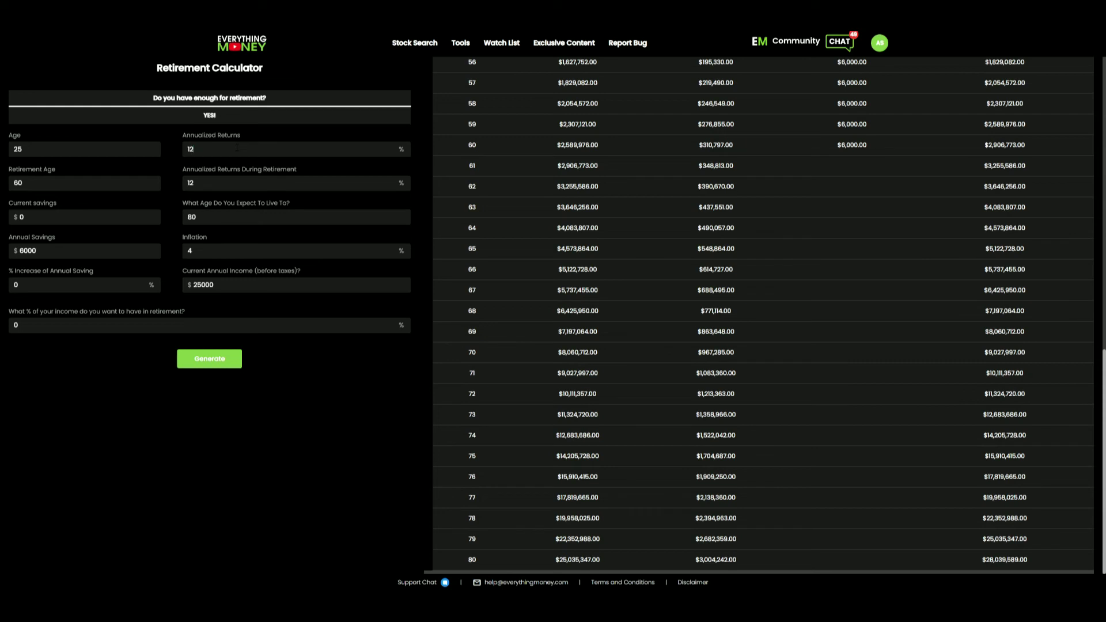
Set both the annualized return and retirement return back to 9%.
{"action": "key", "text": "BackSpace"}
{"action": "key", "text": "BackSpace"}
{"action": "type", "text": "9"}
{"action": "key", "text": "BackSpace"}
{"action": "key", "text": "BackSpace"}
{"action": "type", "text": "9"}
Change the starting age to 18 and regenerate, ending at $14,824,146.00 by age 80.
{"action": "left_click", "coordinate": [74, 149]}
{"action": "key", "text": "BackSpace"}
{"action": "key", "text": "BackSpace"}
{"action": "type", "text": "18"}
{"action": "left_click", "coordinate": [216, 363]}
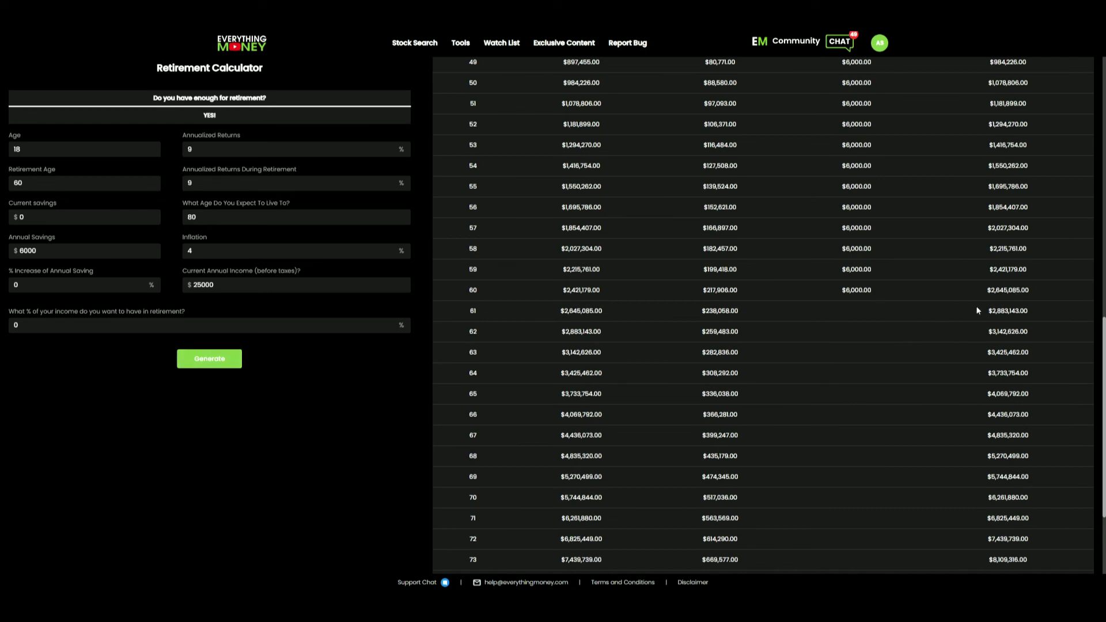
{"action": "scroll", "coordinate": [1012, 308], "scroll_direction": "down", "scroll_amount": 3}
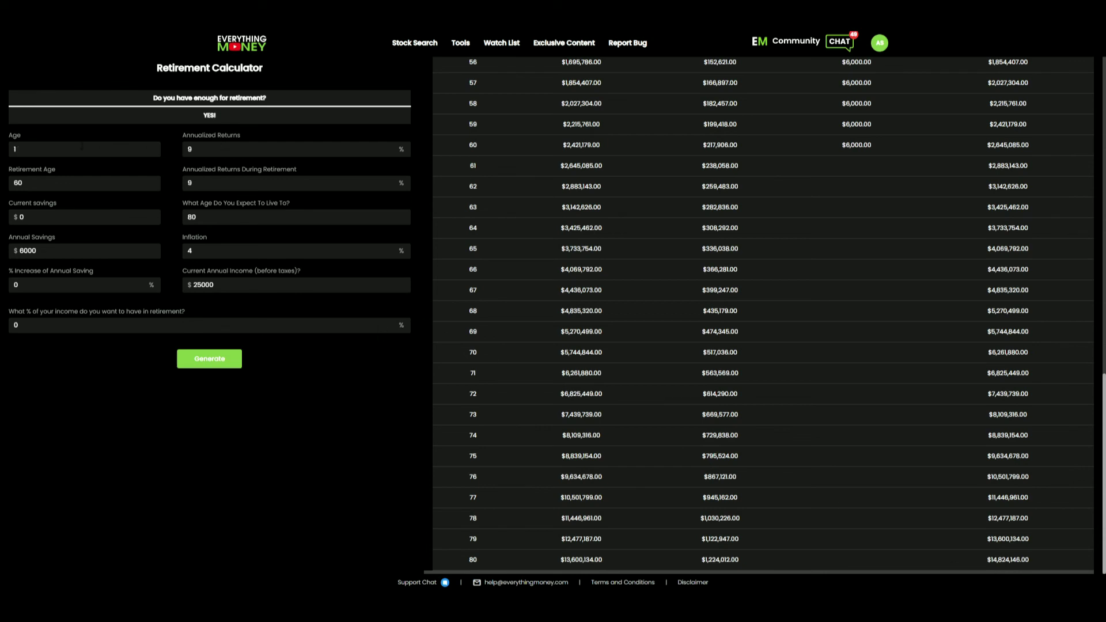
Set the age to 25 and regenerate the table for comparison.
{"action": "key", "text": "BackSpace"}
{"action": "type", "text": "25"}
{"action": "left_click", "coordinate": [210, 363]}
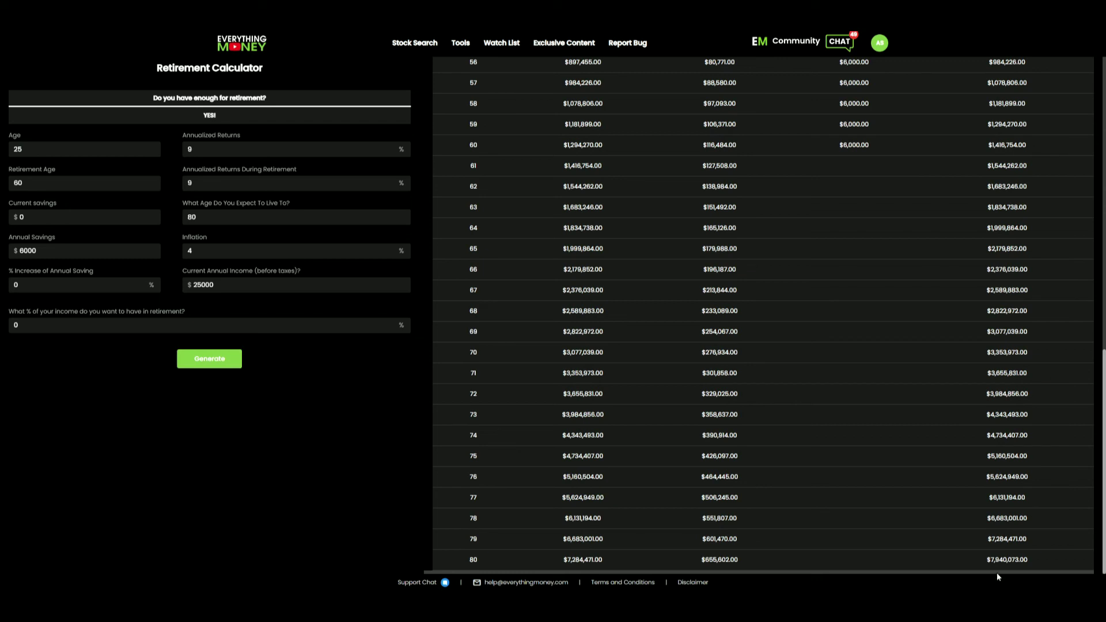
Return the age to 18 and view the table ending at $14,824,146.00.
{"action": "double_click", "coordinate": [28, 151]}
{"action": "type", "text": "18"}
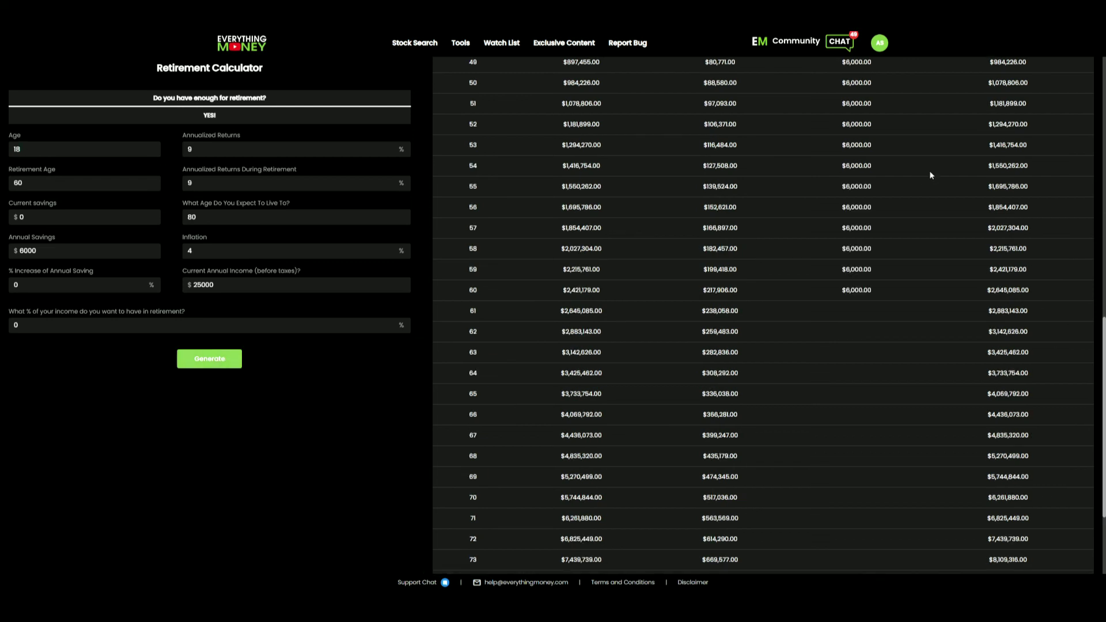
{"action": "scroll", "coordinate": [1008, 309], "scroll_direction": "down", "scroll_amount": 3}
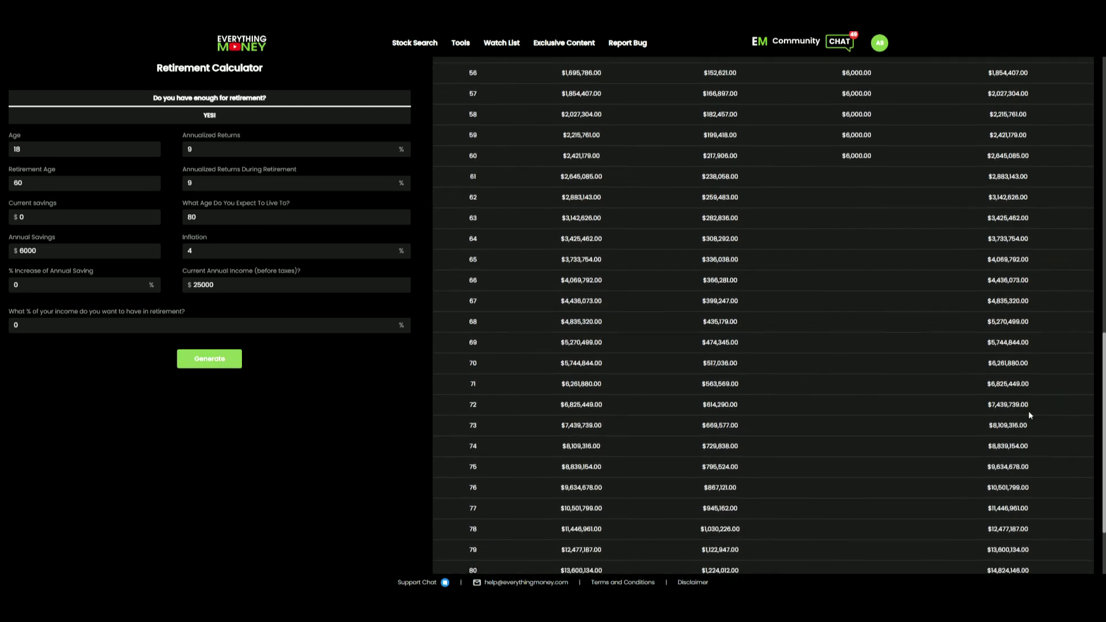